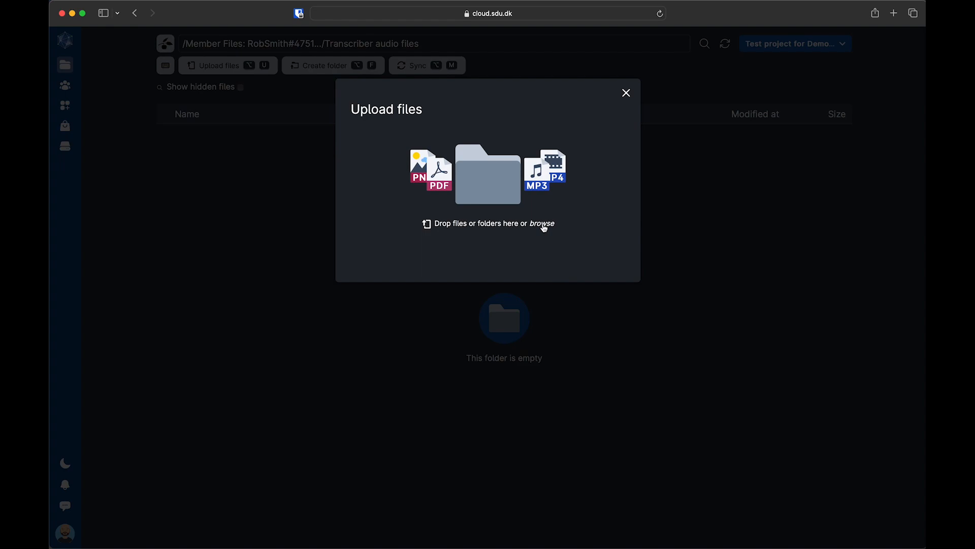
Step: Upload Transcriber_audio_1.m4a, _2.m4a and _3.m4a from the computer into the Transcriber audio files folder
{"action": "left_click", "coordinate": [544, 226]}
{"action": "left_click_drag", "start_coordinate": [686, 363], "coordinate": [480, 185]}
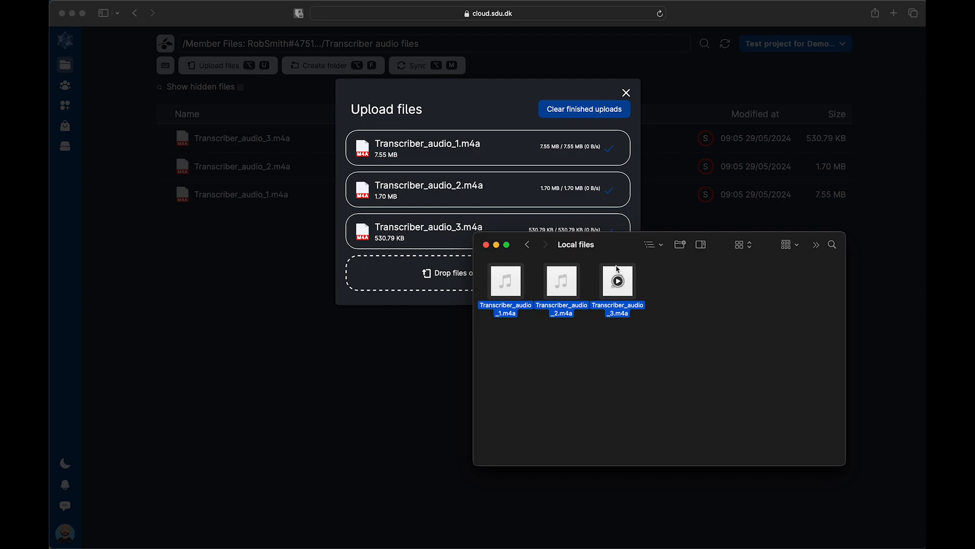
{"action": "left_click", "coordinate": [359, 353]}
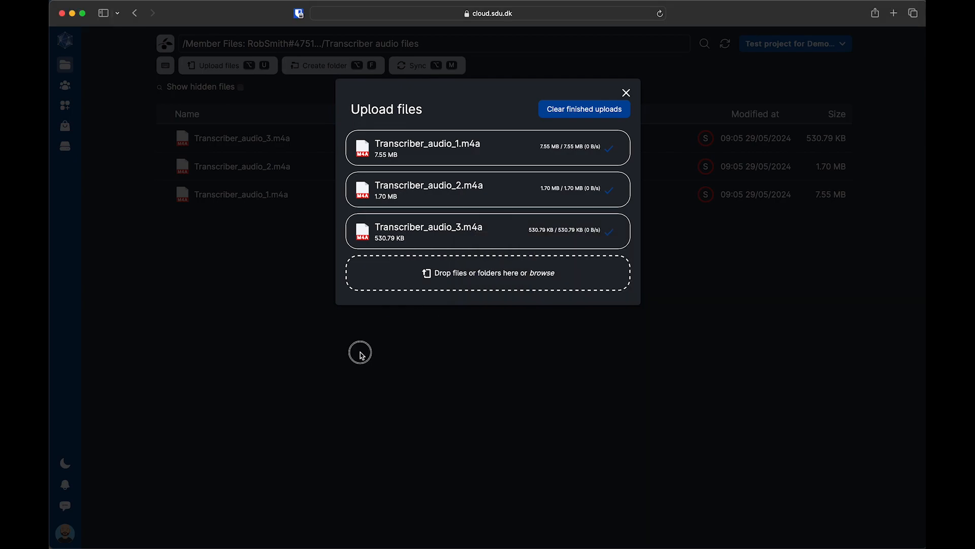
{"action": "left_click", "coordinate": [626, 93]}
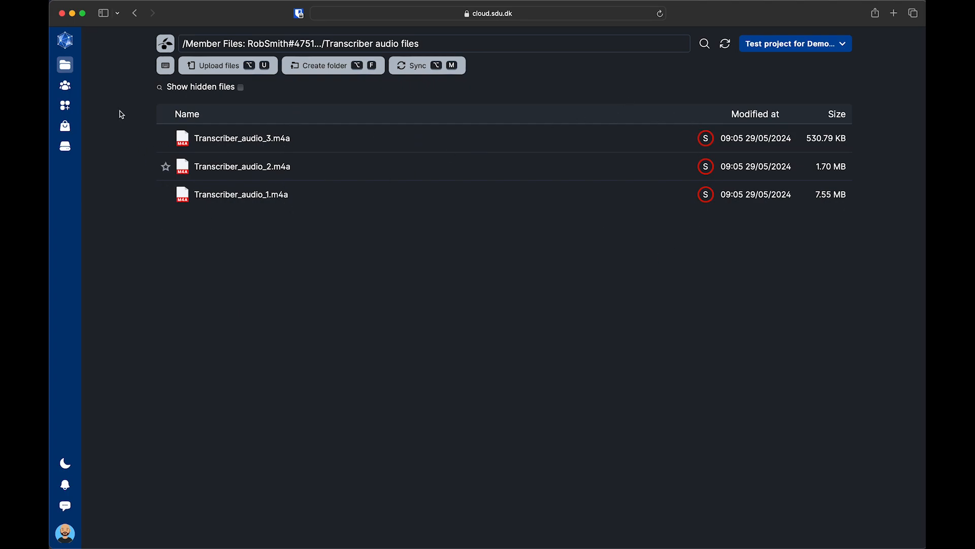
{"action": "left_click", "coordinate": [68, 45]}
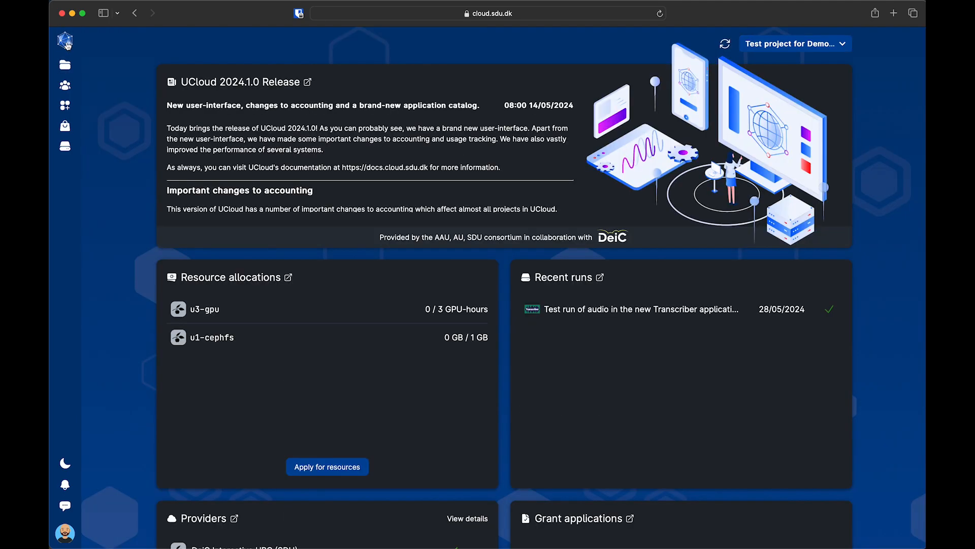
Step: Search the UCloud application store for 'transcriber'
{"action": "mouse_move", "coordinate": [65, 111]}
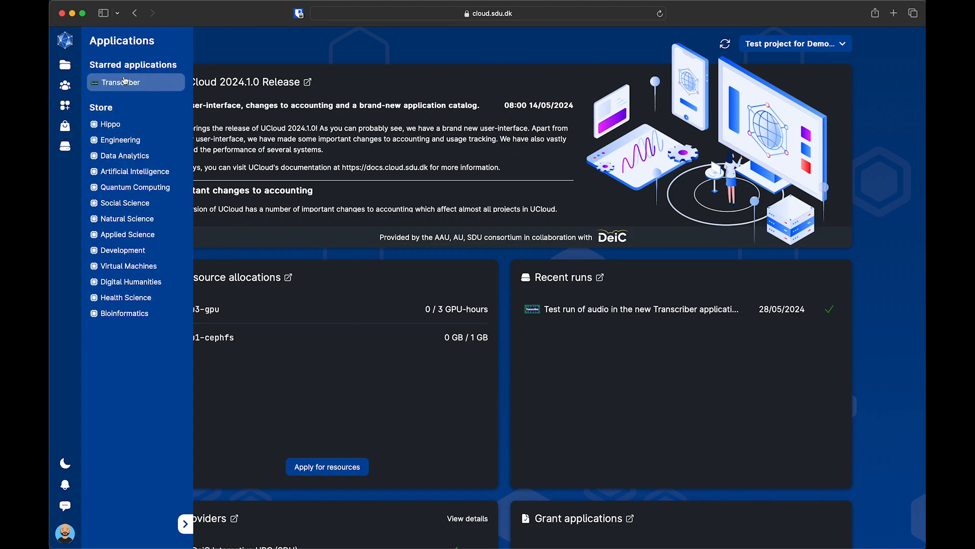
{"action": "left_click", "coordinate": [112, 113]}
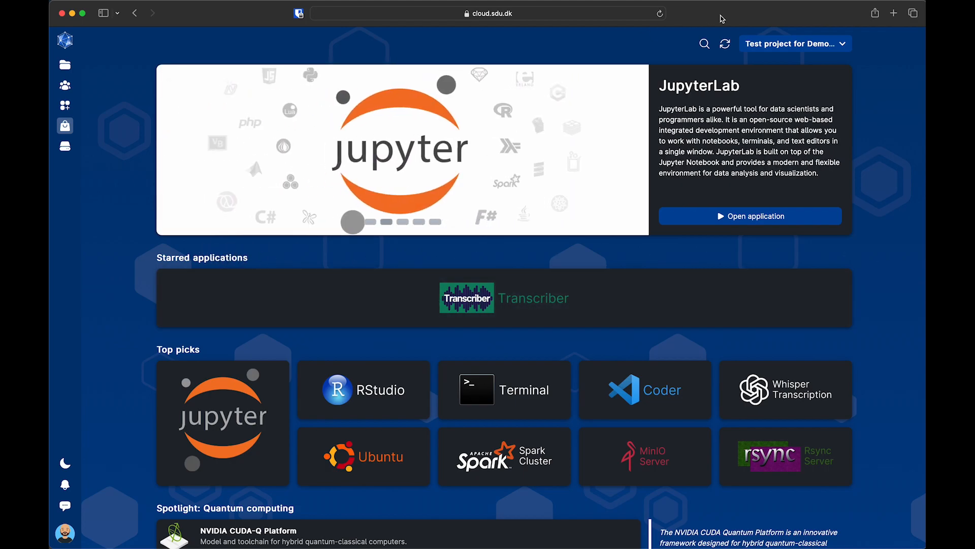
{"action": "left_click", "coordinate": [704, 44]}
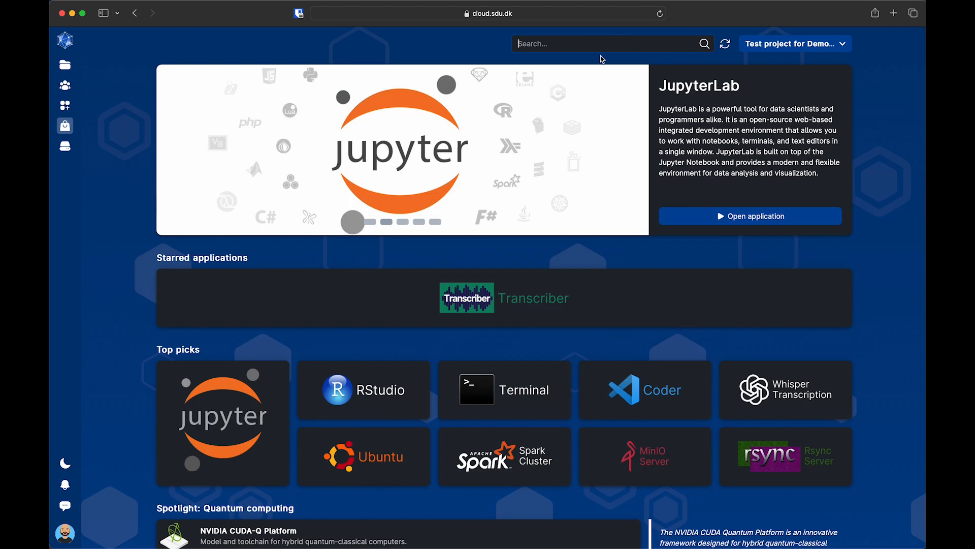
{"action": "type", "text": "transcriber"}
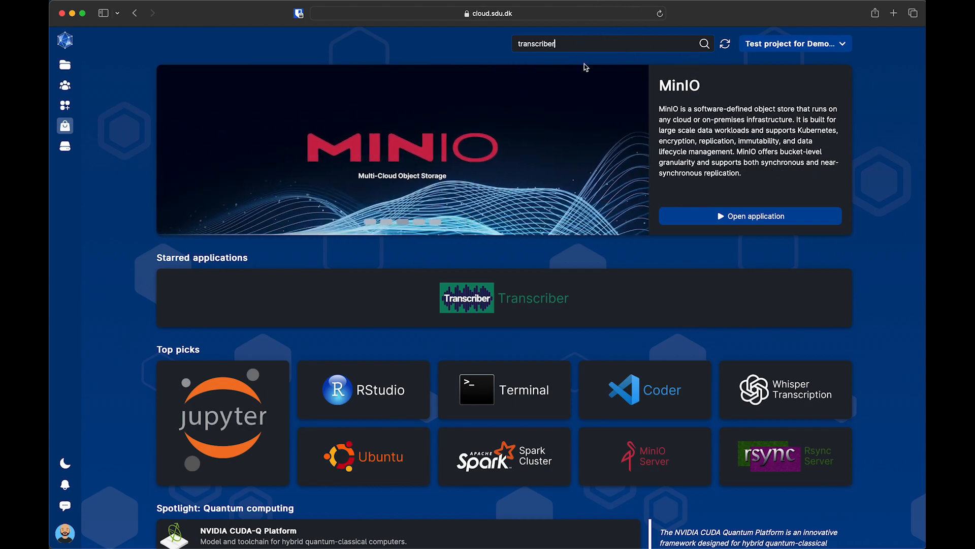
{"action": "key", "text": "Return"}
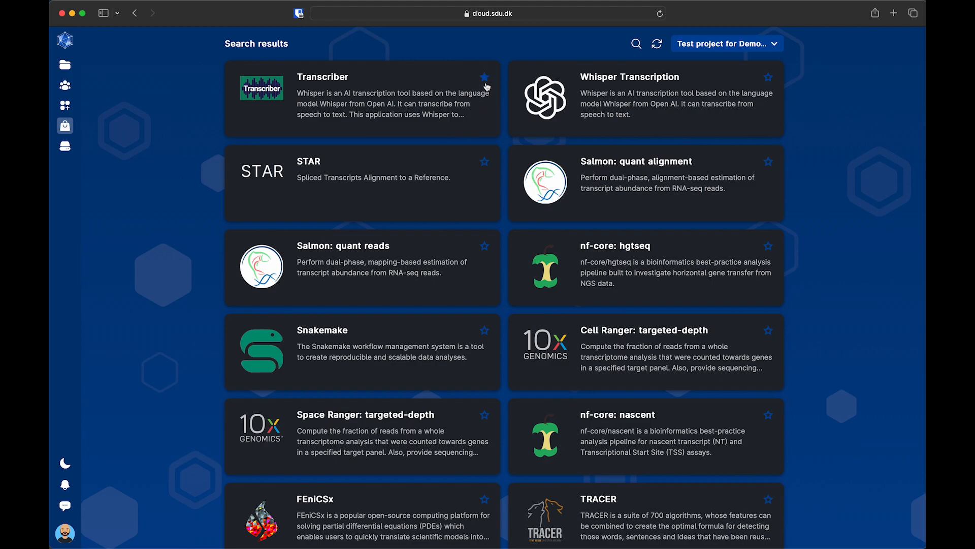
Step: Open the Transcriber app page and toggle its favourite star off and back on
{"action": "left_click", "coordinate": [444, 112]}
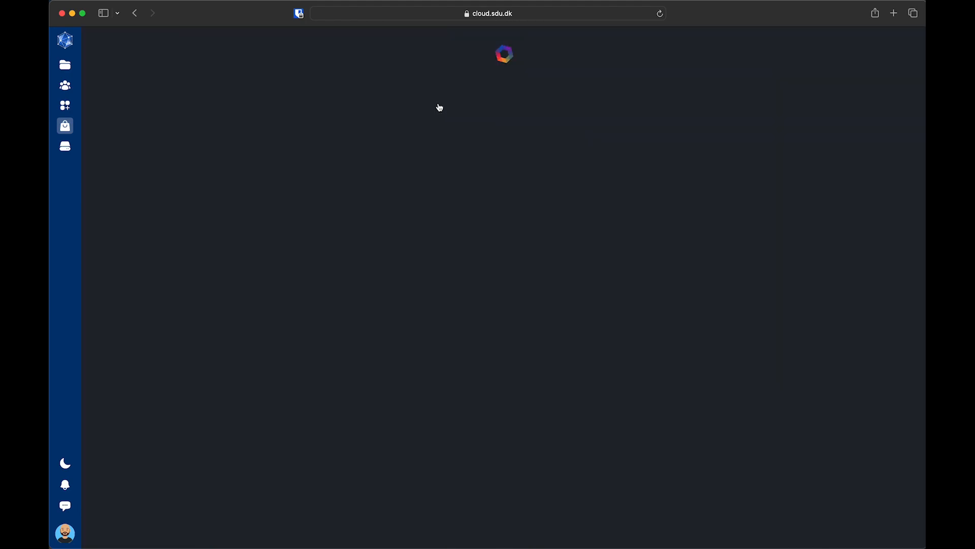
{"action": "left_click", "coordinate": [324, 62]}
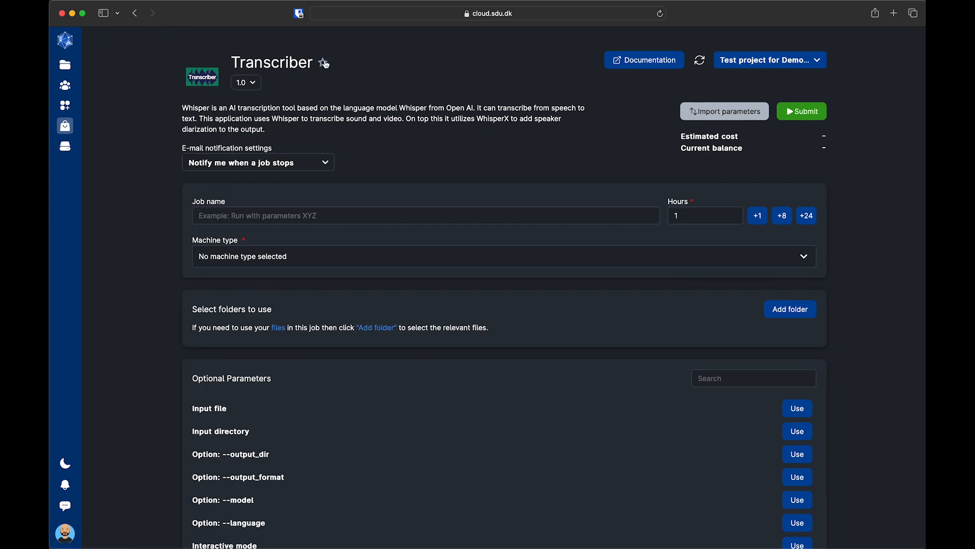
{"action": "left_click", "coordinate": [325, 64]}
Step: Name the job 'Test job for Transcriber'
{"action": "left_click", "coordinate": [349, 217]}
{"action": "type", "text": "Test job for Transcriber"}
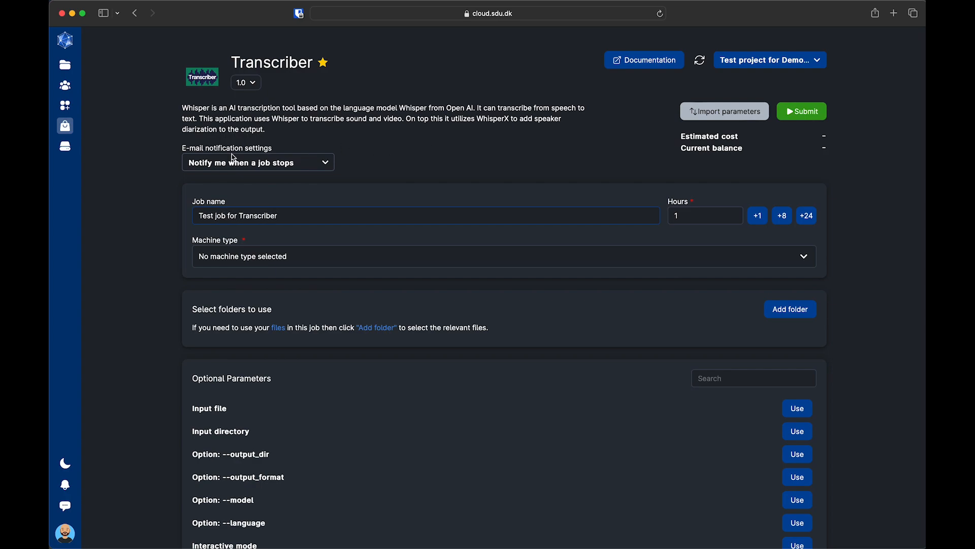
{"action": "left_click", "coordinate": [311, 262]}
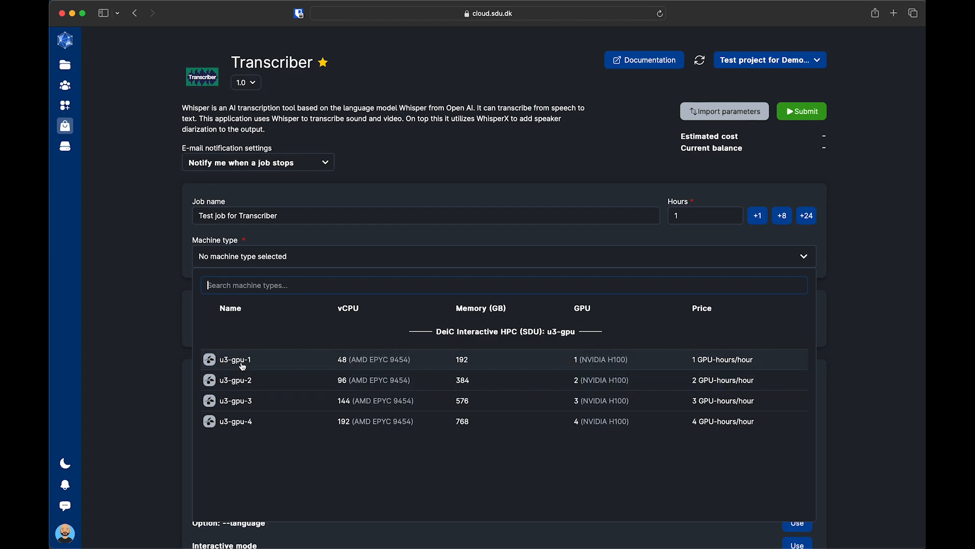
Step: Select u3-gpu-1 as the job's machine type
{"action": "left_click", "coordinate": [249, 365]}
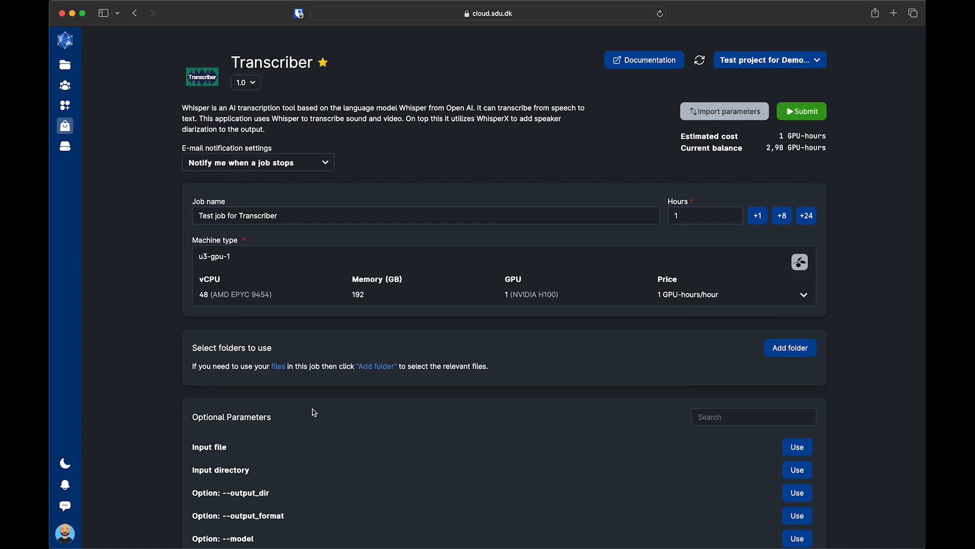
{"action": "scroll", "coordinate": [316, 458], "scroll_direction": "down", "scroll_amount": 3}
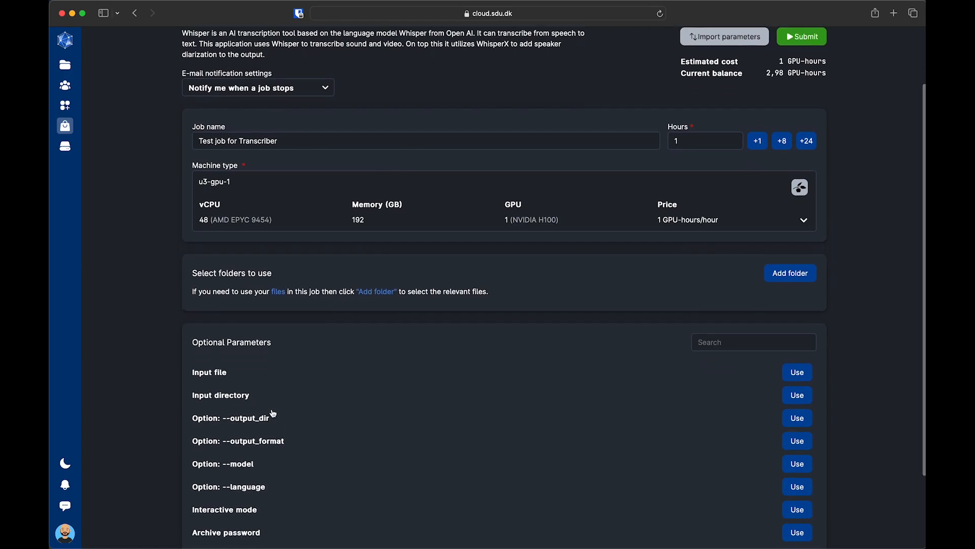
{"action": "scroll", "coordinate": [277, 422], "scroll_direction": "down", "scroll_amount": 2}
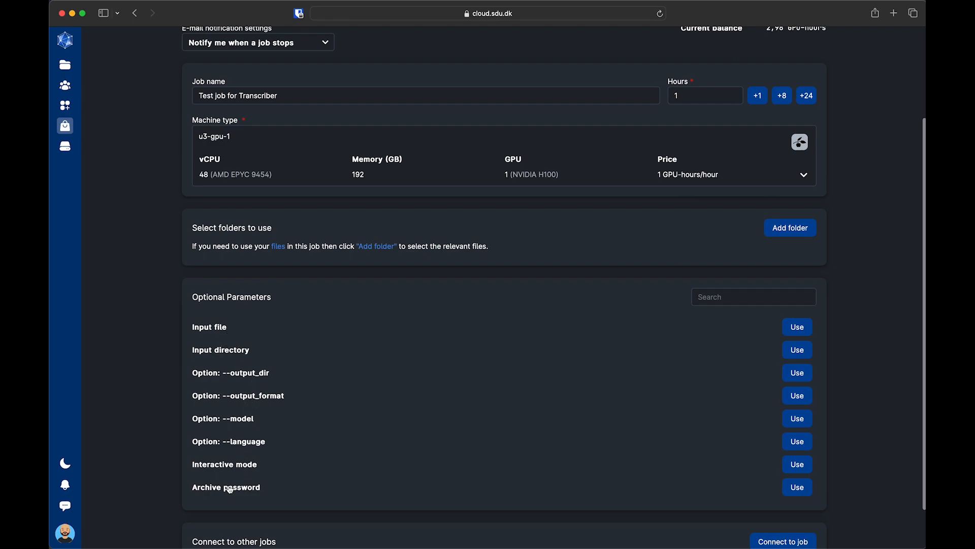
{"action": "scroll", "coordinate": [226, 490], "scroll_direction": "down", "scroll_amount": 2}
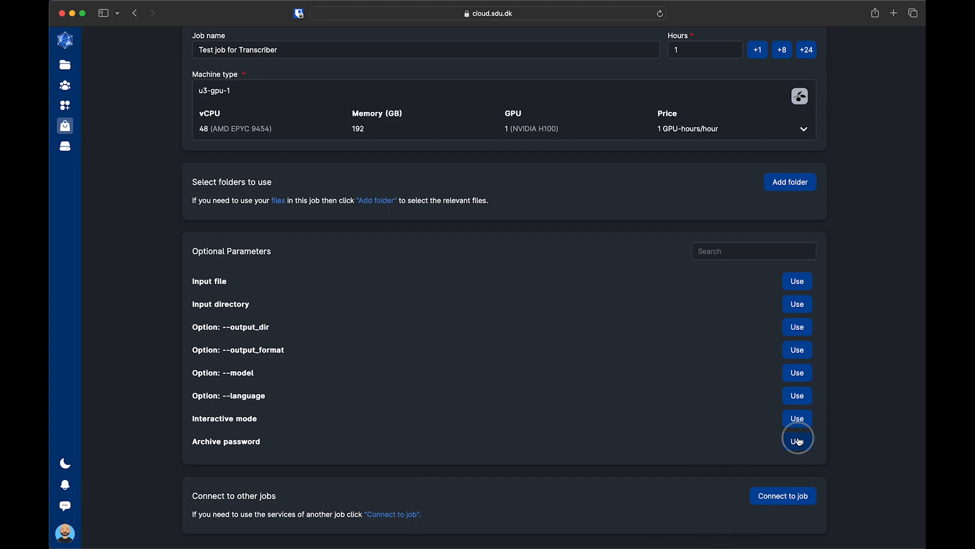
Step: Add the Archive password parameter and enter the archive password
{"action": "left_click", "coordinate": [797, 442]}
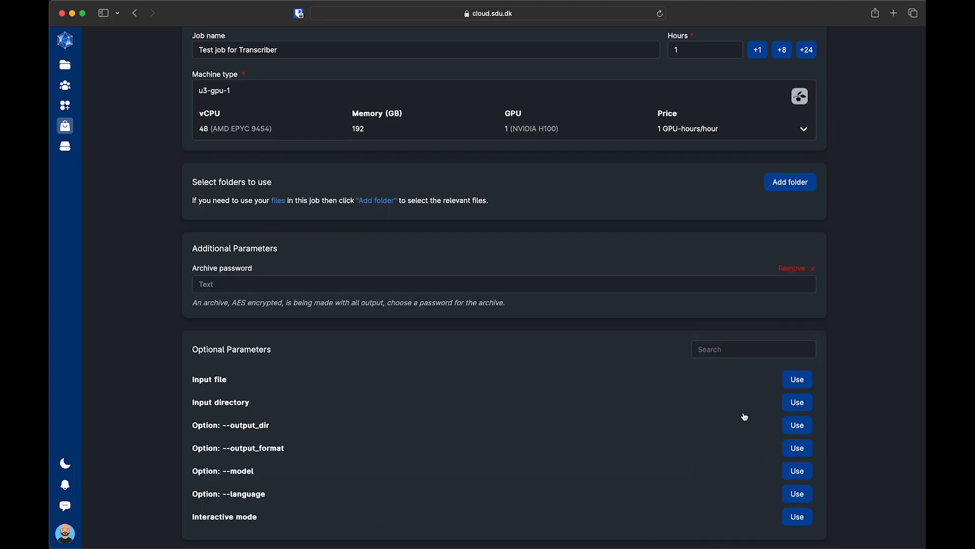
{"action": "left_click", "coordinate": [230, 285]}
{"action": "type", "text": "passwordforarchive"}
Step: Add the --language option and set it to English
{"action": "scroll", "coordinate": [410, 344], "scroll_direction": "down", "scroll_amount": 3}
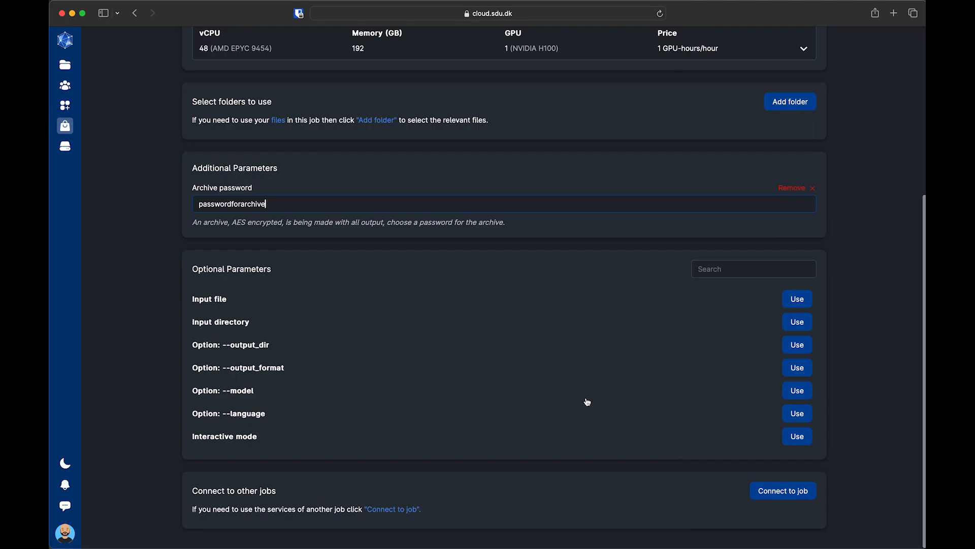
{"action": "left_click", "coordinate": [797, 413]}
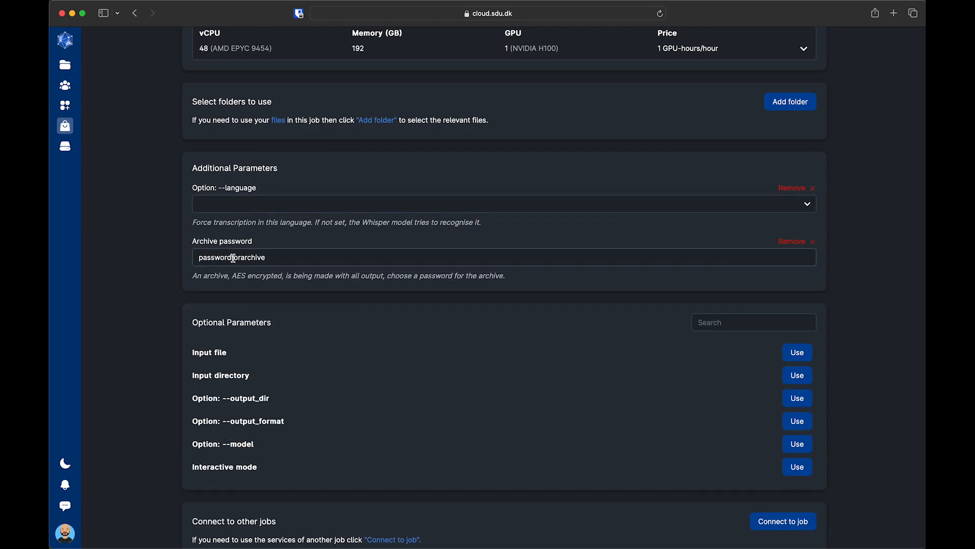
{"action": "left_click", "coordinate": [264, 208]}
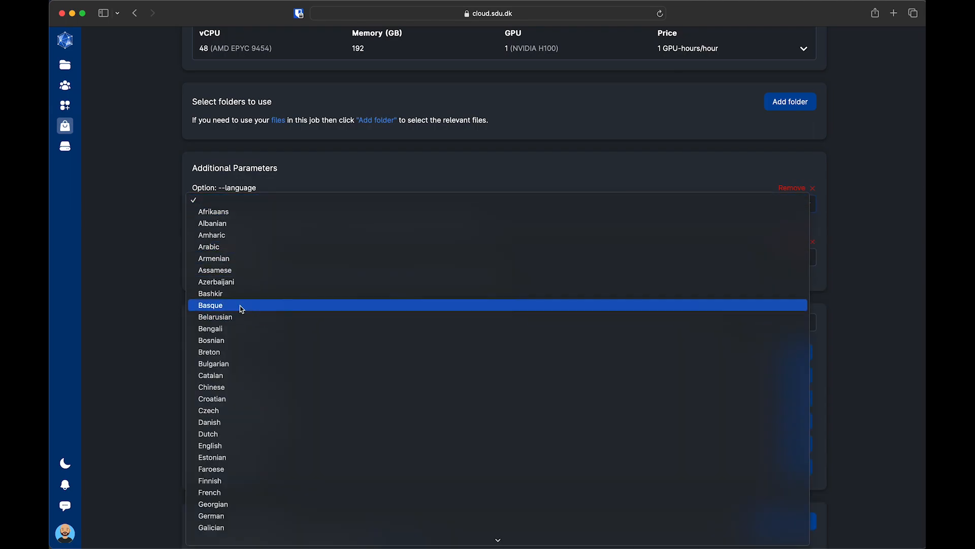
{"action": "left_click", "coordinate": [248, 446]}
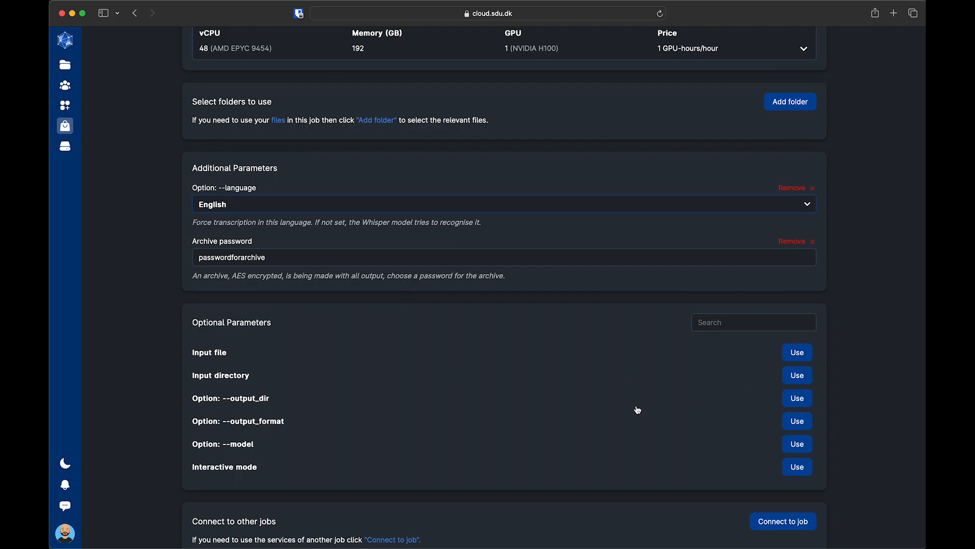
Step: Add the --model option and keep it at large-v3
{"action": "left_click", "coordinate": [798, 445]}
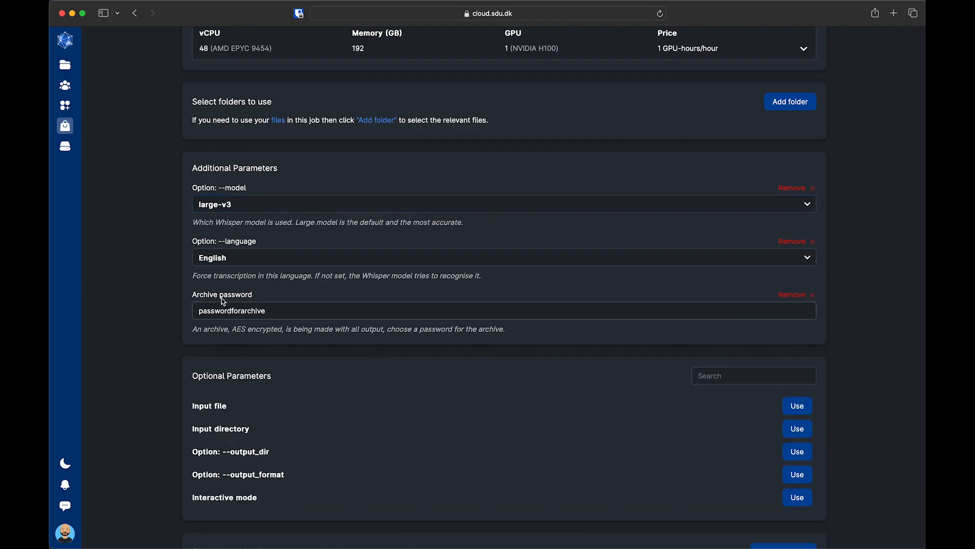
{"action": "left_click", "coordinate": [286, 204]}
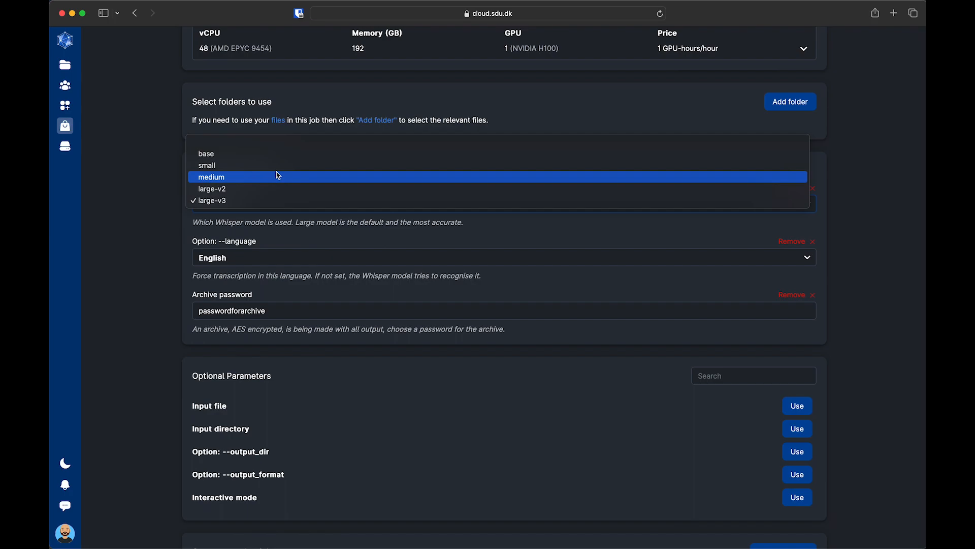
{"action": "left_click", "coordinate": [196, 225]}
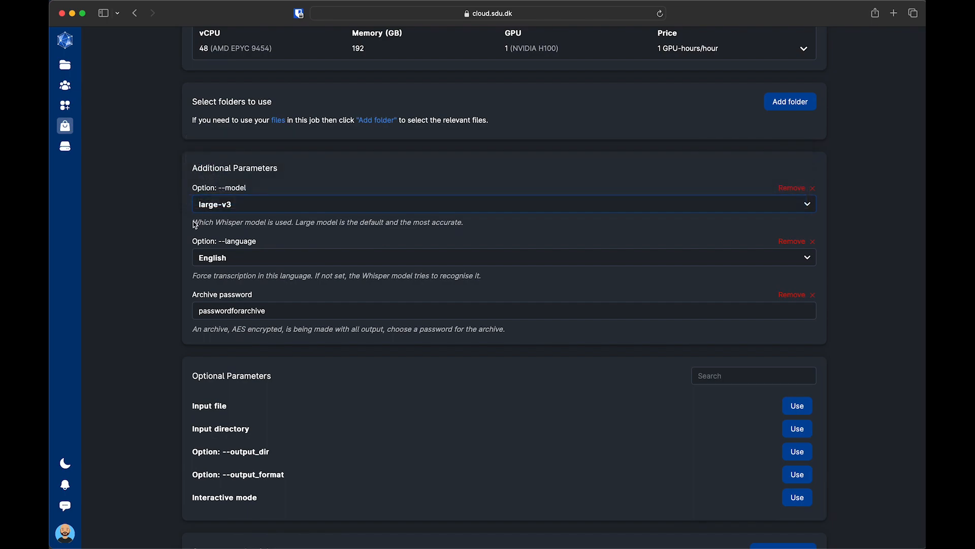
{"action": "left_click", "coordinate": [244, 206]}
{"action": "left_click", "coordinate": [246, 210]}
{"action": "scroll", "coordinate": [284, 388], "scroll_direction": "down", "scroll_amount": 3}
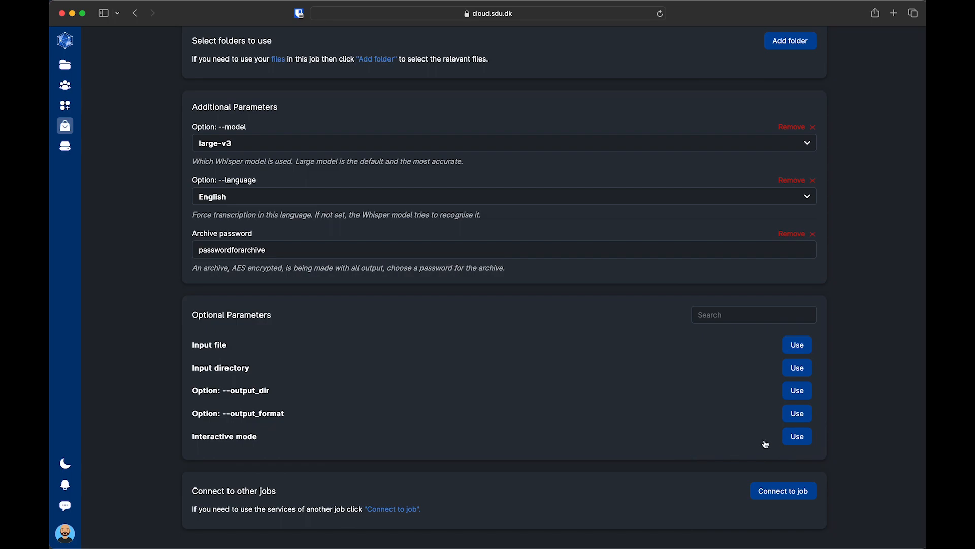
Step: Add the --output_dir option, then remove it again without choosing a folder
{"action": "left_click", "coordinate": [799, 399]}
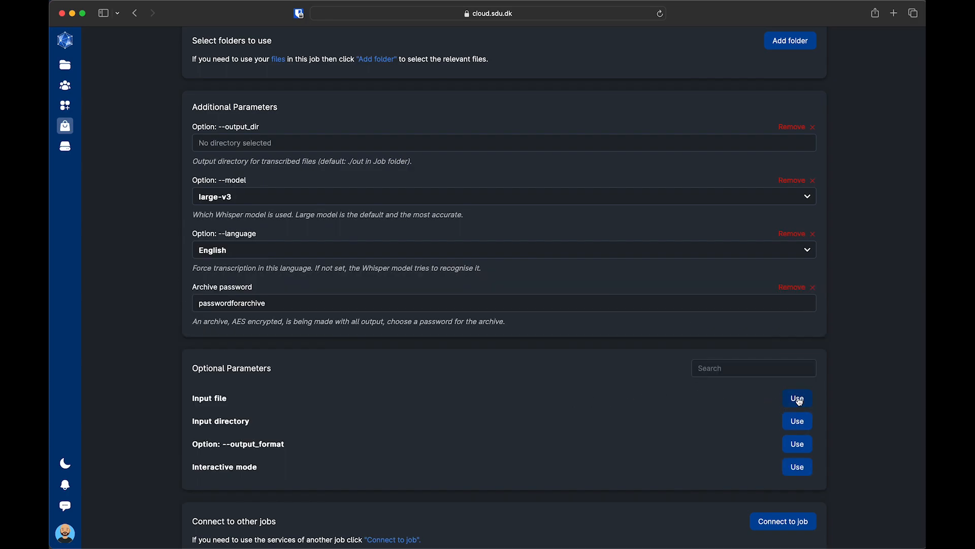
{"action": "left_click", "coordinate": [255, 147]}
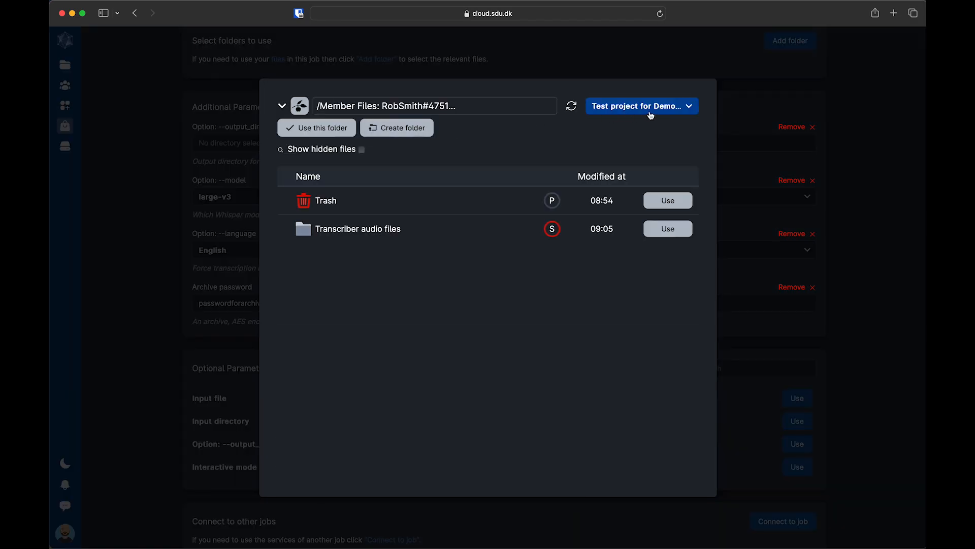
{"action": "left_click", "coordinate": [233, 106]}
{"action": "left_click", "coordinate": [795, 128]}
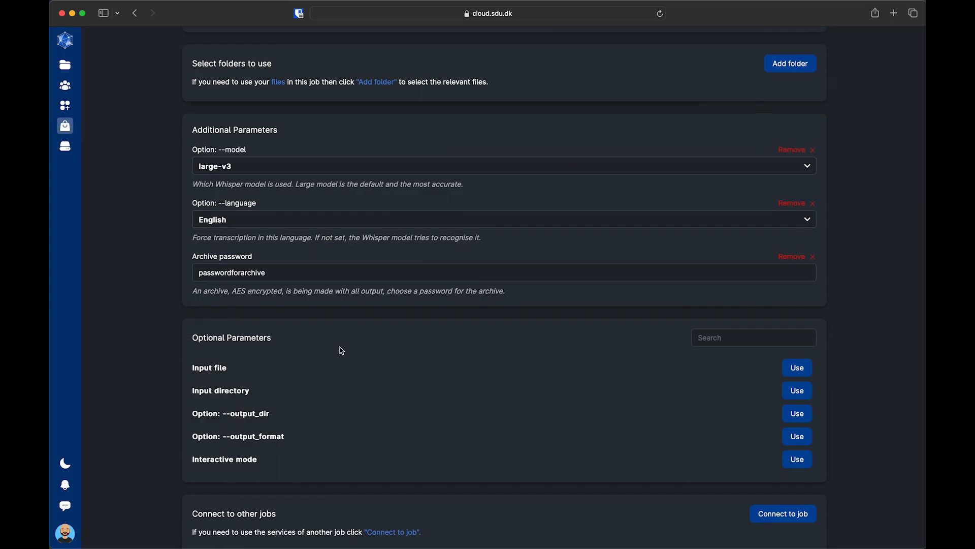
Step: Add the Input directory parameter and bring up its folder picker
{"action": "scroll", "coordinate": [342, 350], "scroll_direction": "down", "scroll_amount": 1}
{"action": "scroll", "coordinate": [342, 350], "scroll_direction": "up", "scroll_amount": 6}
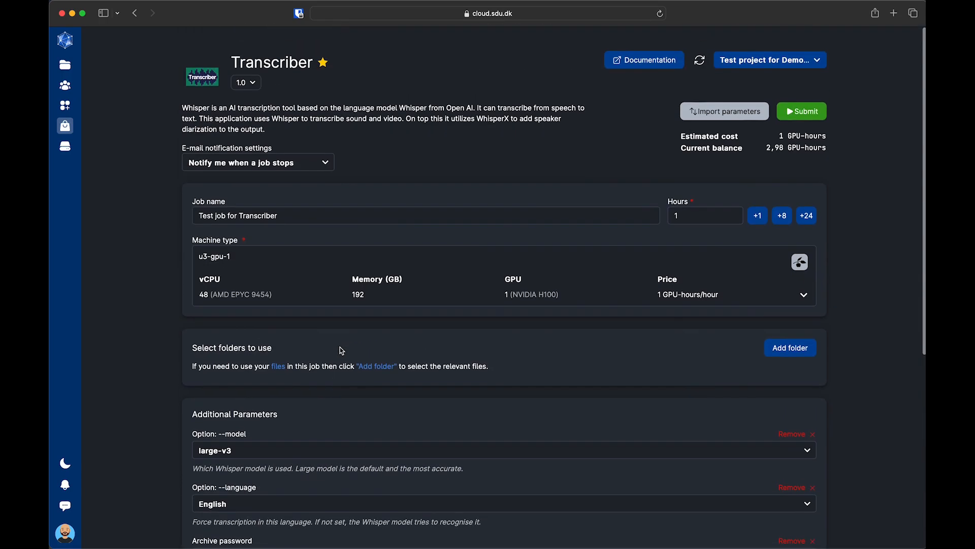
{"action": "scroll", "coordinate": [340, 346], "scroll_direction": "down", "scroll_amount": 5}
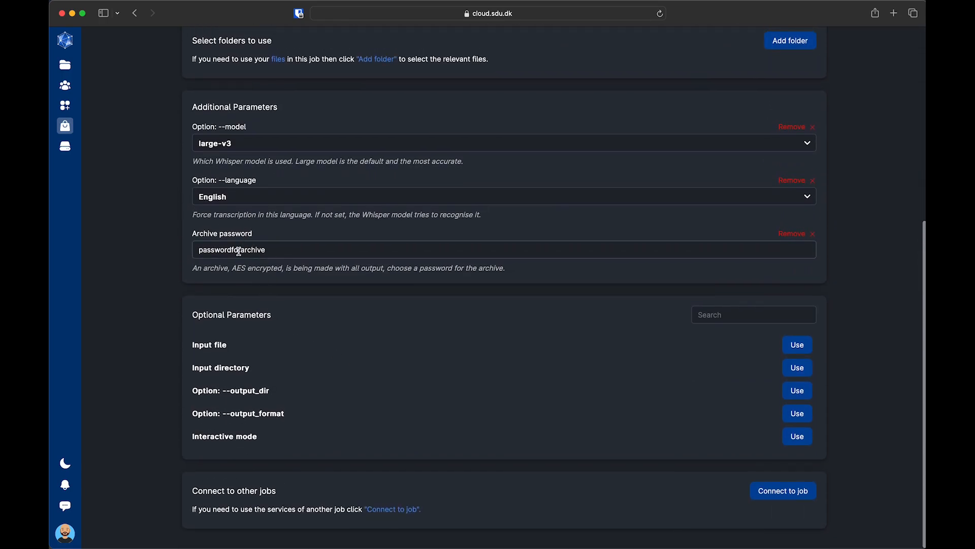
{"action": "left_click_drag", "start_coordinate": [277, 250], "coordinate": [160, 251]}
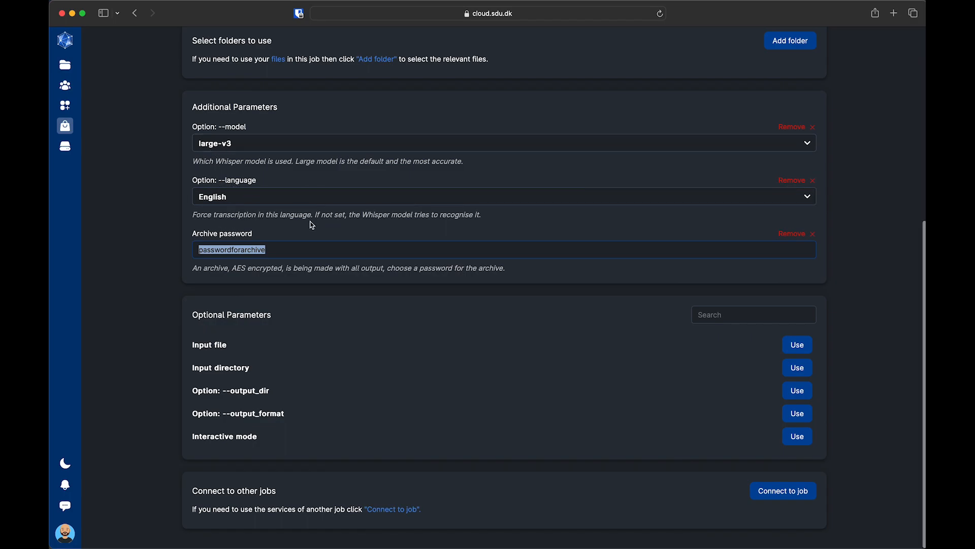
{"action": "left_click", "coordinate": [799, 370]}
{"action": "left_click", "coordinate": [294, 146]}
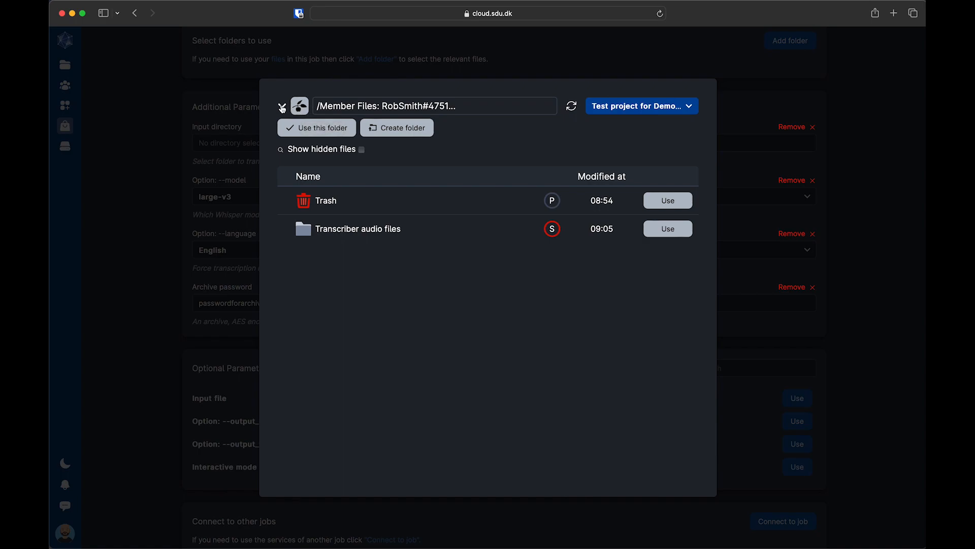
Step: Pick the Transcriber audio files folder for the Input directory parameter
{"action": "left_click", "coordinate": [283, 106]}
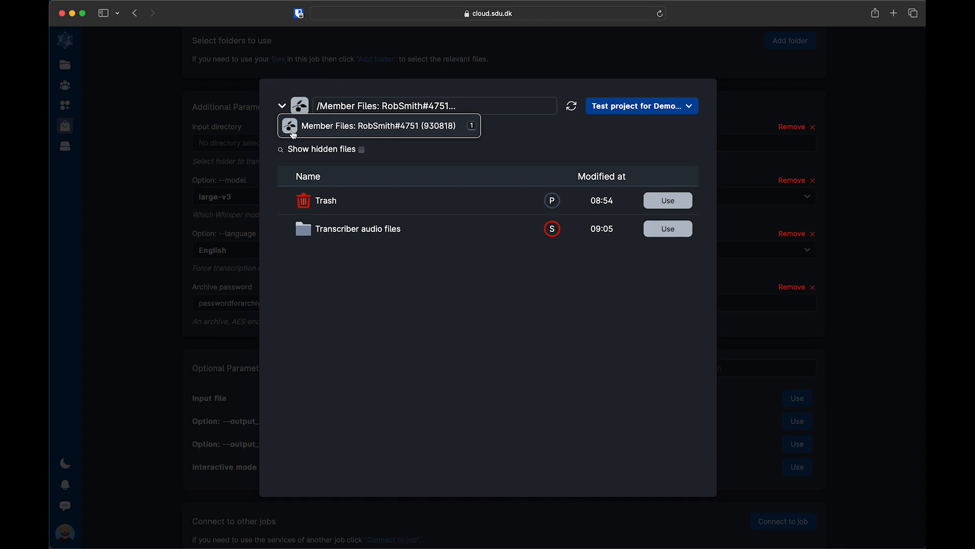
{"action": "left_click", "coordinate": [485, 313]}
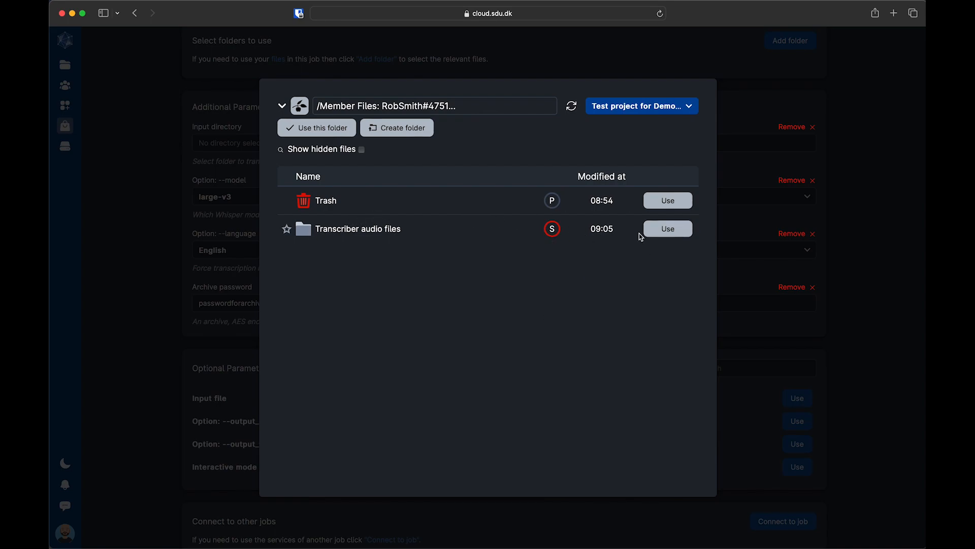
{"action": "left_click", "coordinate": [669, 229]}
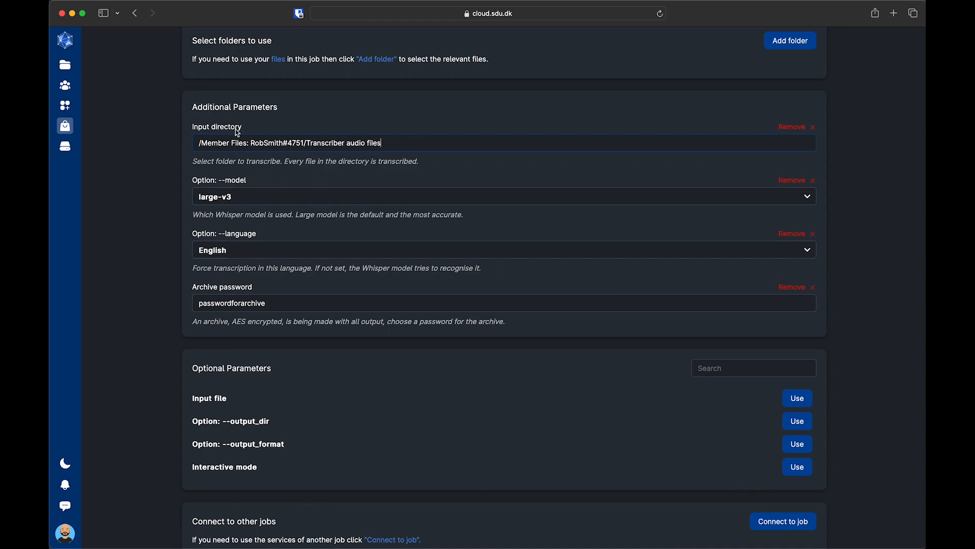
Step: Submit the Transcriber job and take a screenshot as it starts
{"action": "scroll", "coordinate": [655, 252], "scroll_direction": "up", "scroll_amount": 1}
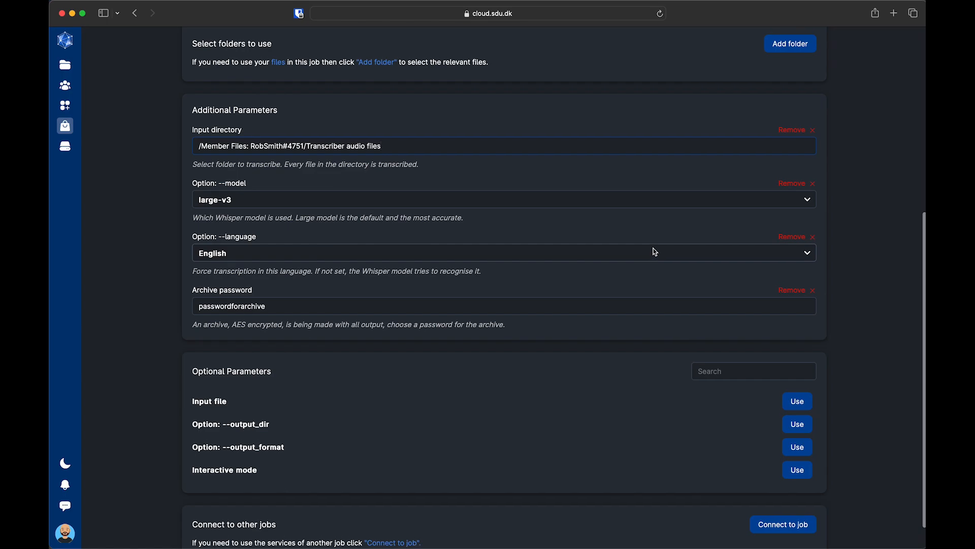
{"action": "scroll", "coordinate": [655, 253], "scroll_direction": "up", "scroll_amount": 6}
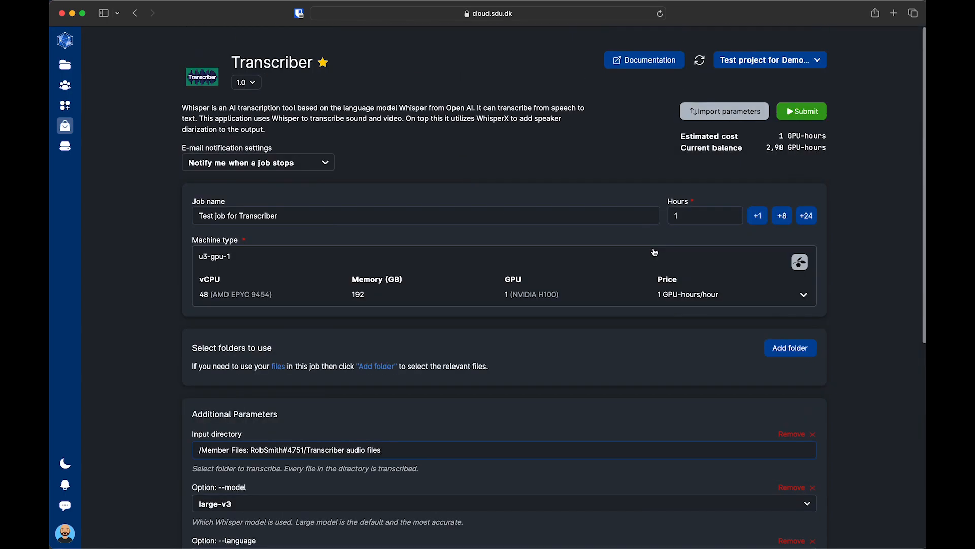
{"action": "left_click", "coordinate": [809, 113]}
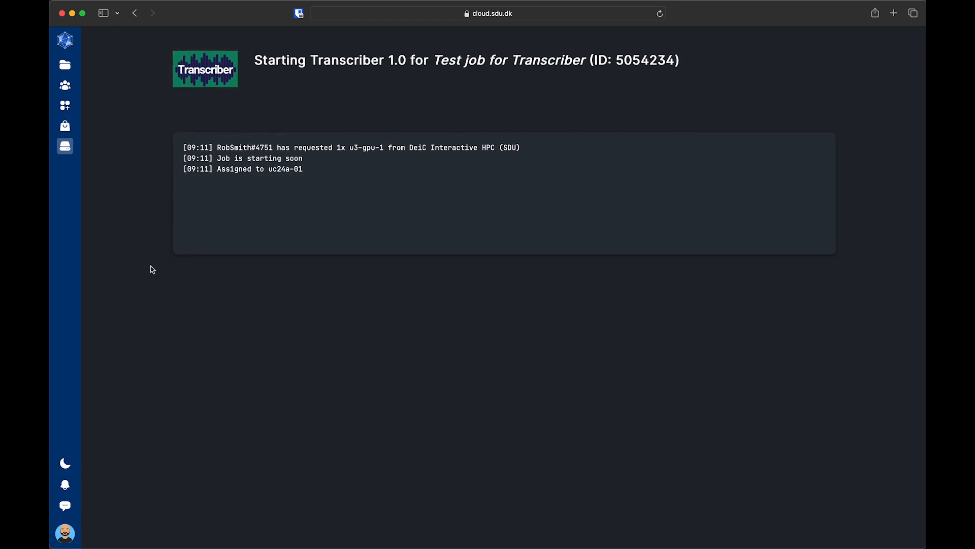
{"action": "key", "text": "super+shift+5"}
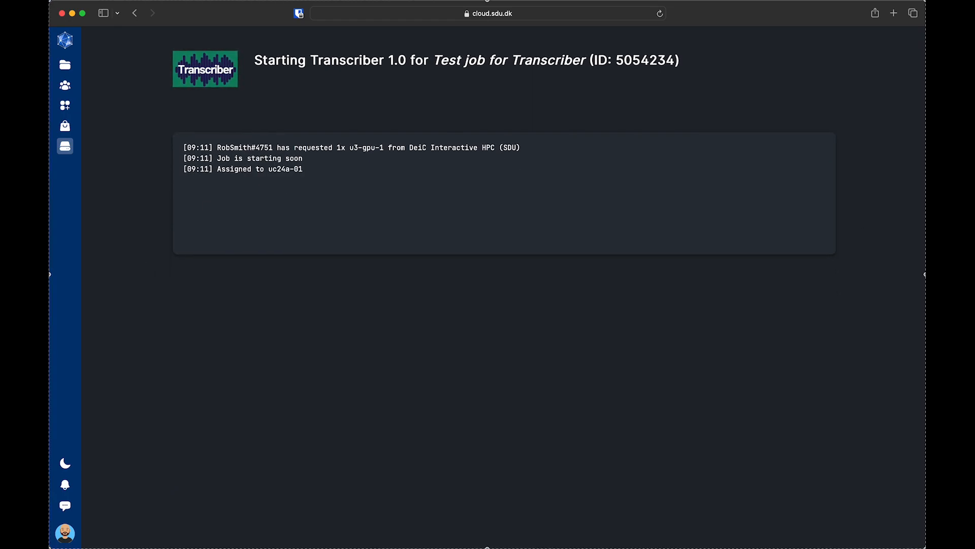